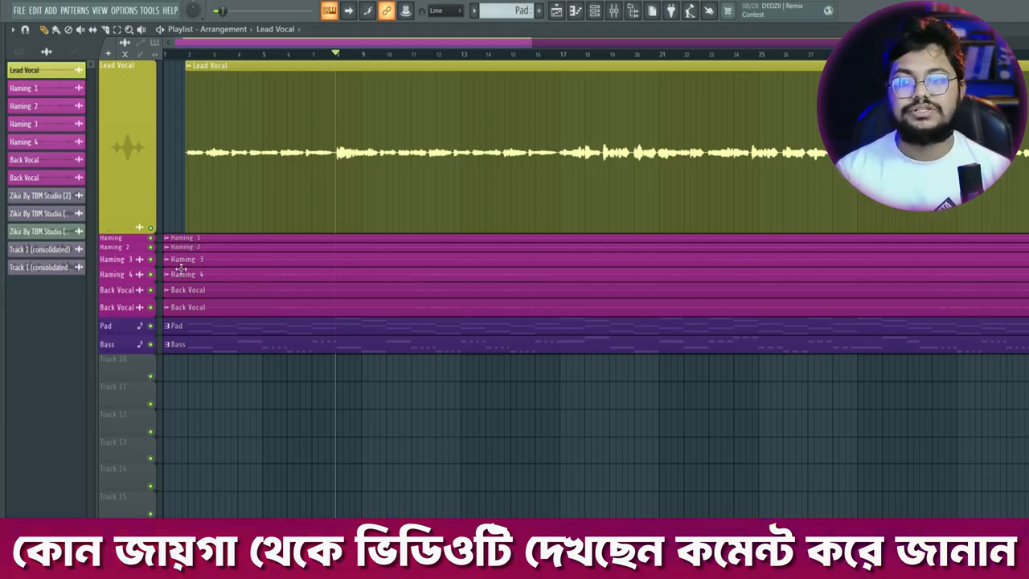
# Solo the Lead Vocal track in the playlist and play the dry vocal briefly to hear it on its own.
pyautogui.rightClick(150, 228)
pyautogui.press('space')
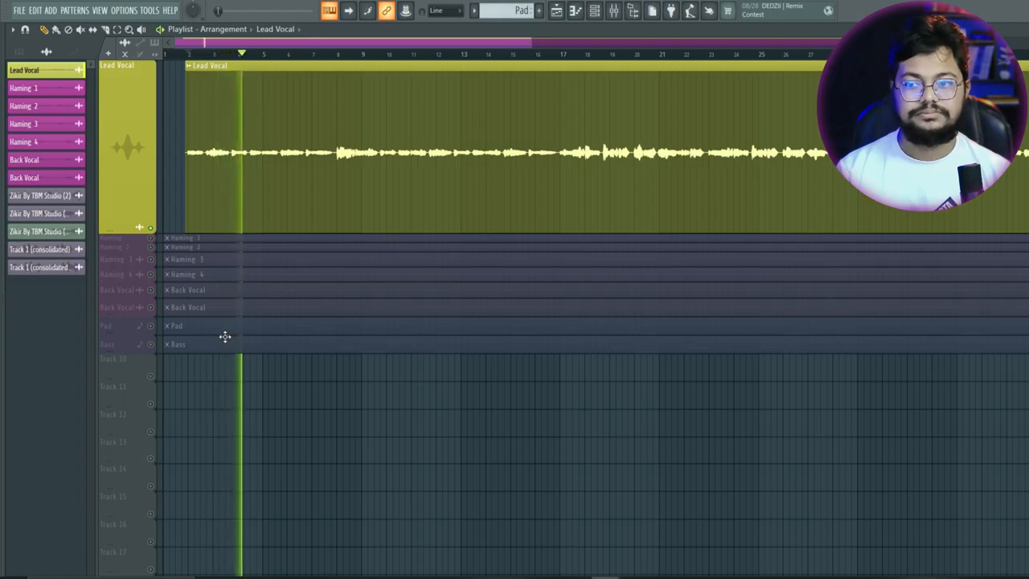
pyautogui.press('space')
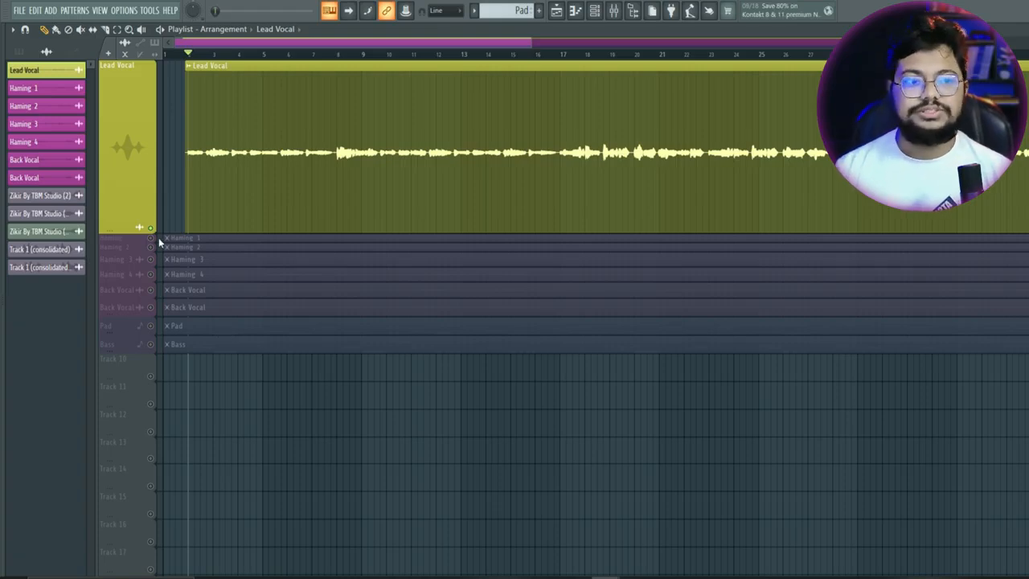
# Route the Lead Vocal audio clip to mixer track 9 in its channel settings.
pyautogui.doubleClick(357, 145)
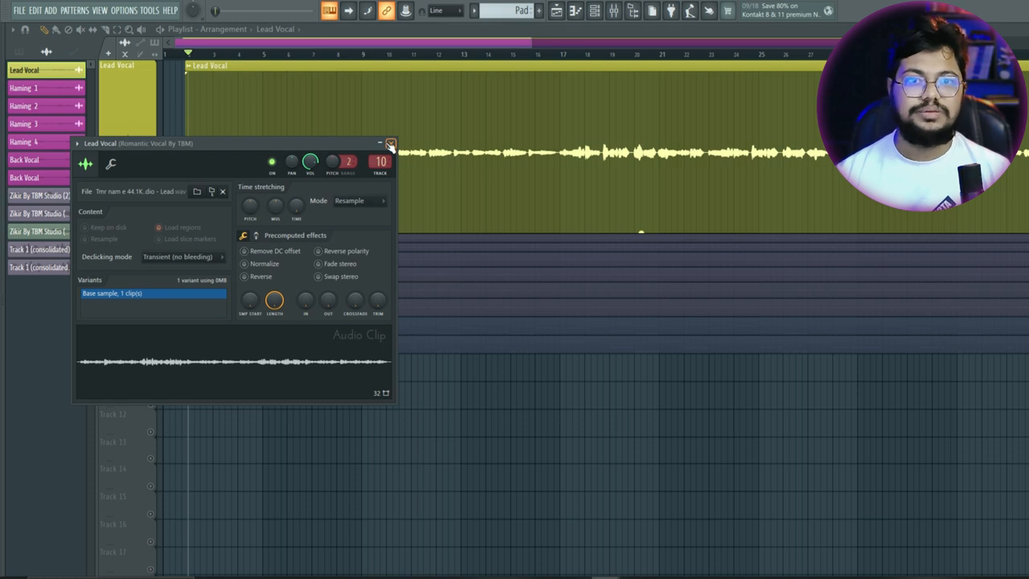
pyautogui.click(390, 144)
pyautogui.doubleClick(387, 144)
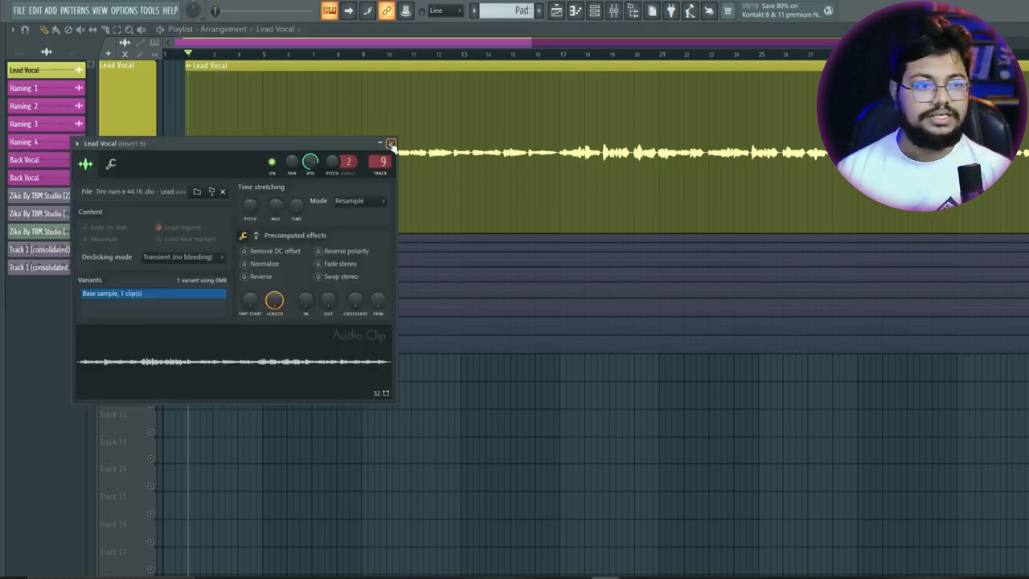
pyautogui.click(390, 144)
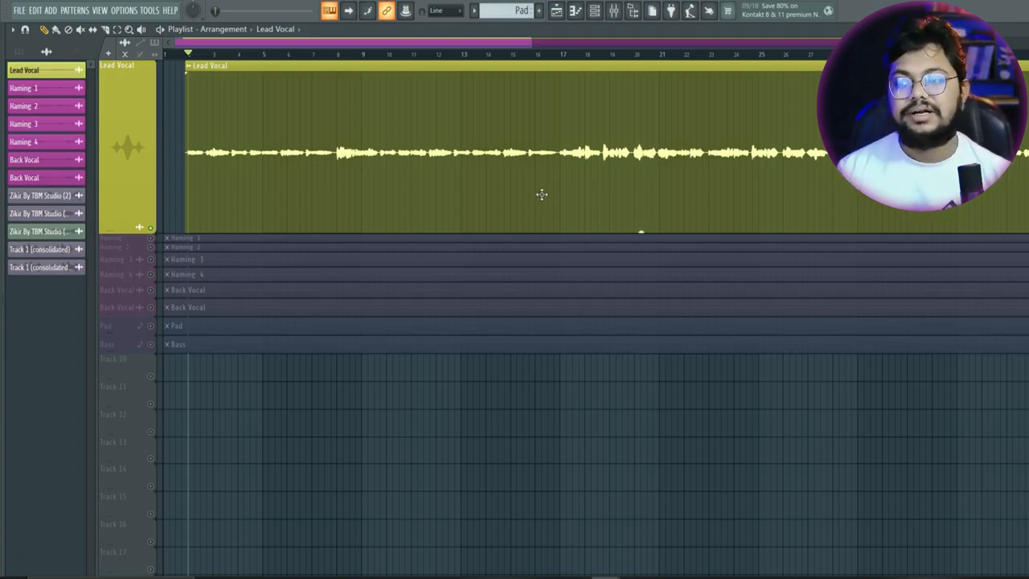
# Increase the Lead Vocal track's height in the playlist and load AutoTune on mixer Insert 9, placing its window clear of the track names.
pyautogui.moveTo(132, 234); pyautogui.dragTo(135, 363)
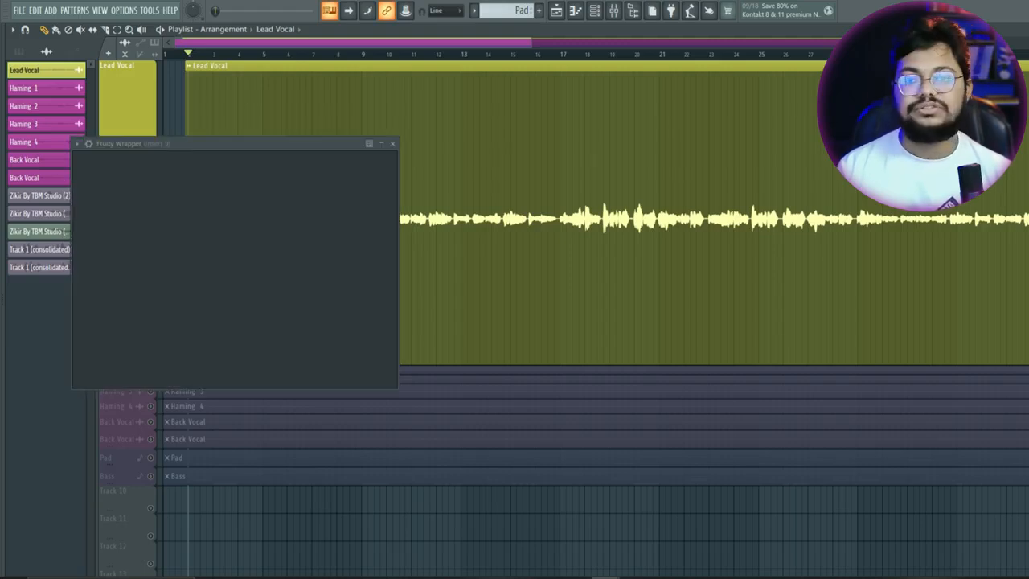
pyautogui.moveTo(326, 142); pyautogui.dragTo(656, 136)
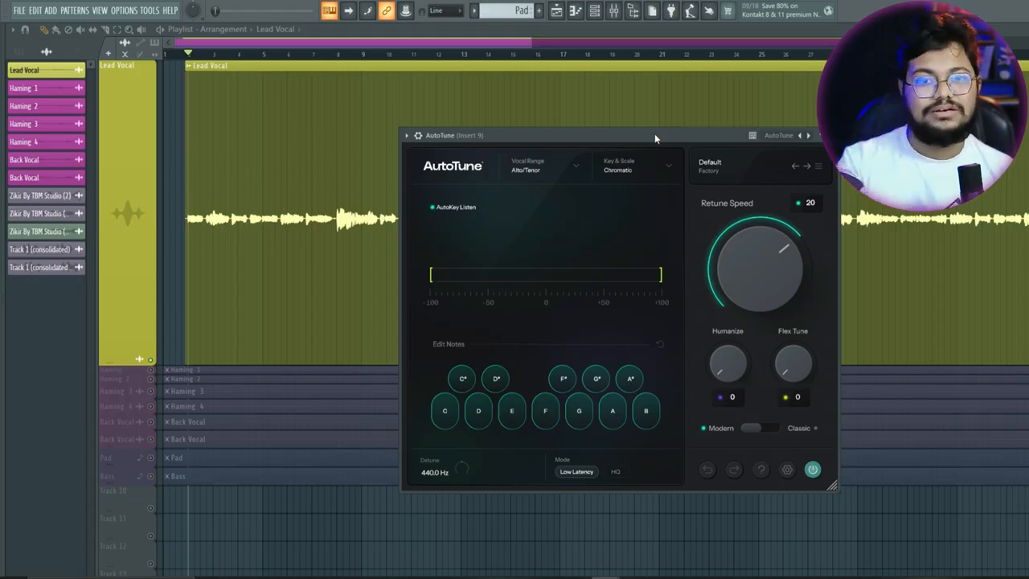
pyautogui.moveTo(654, 133); pyautogui.dragTo(659, 112)
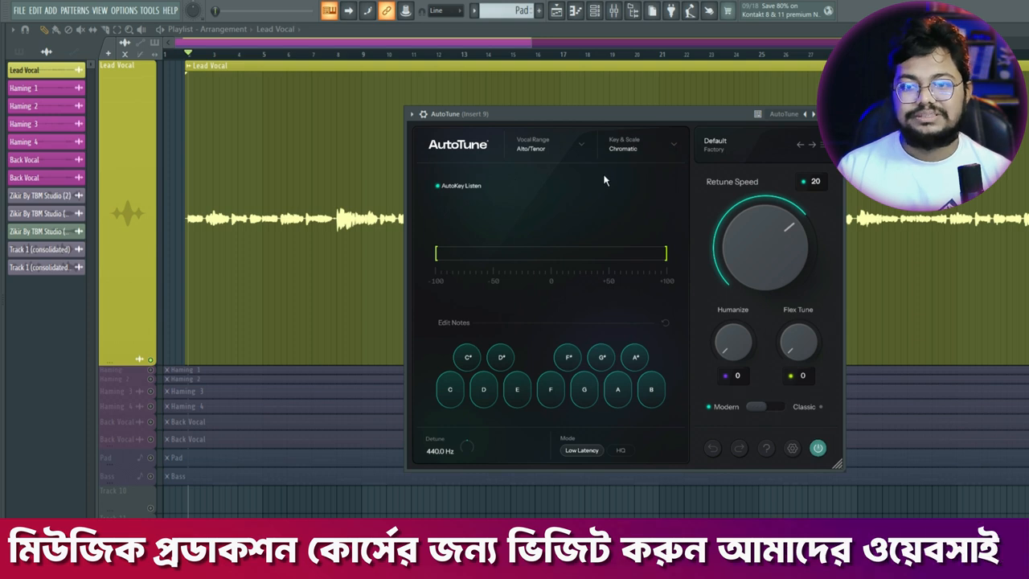
# Set AutoTune's key and scale to Eb Minor and leave the vocal range at Alto/Tenor.
pyautogui.click(631, 145)
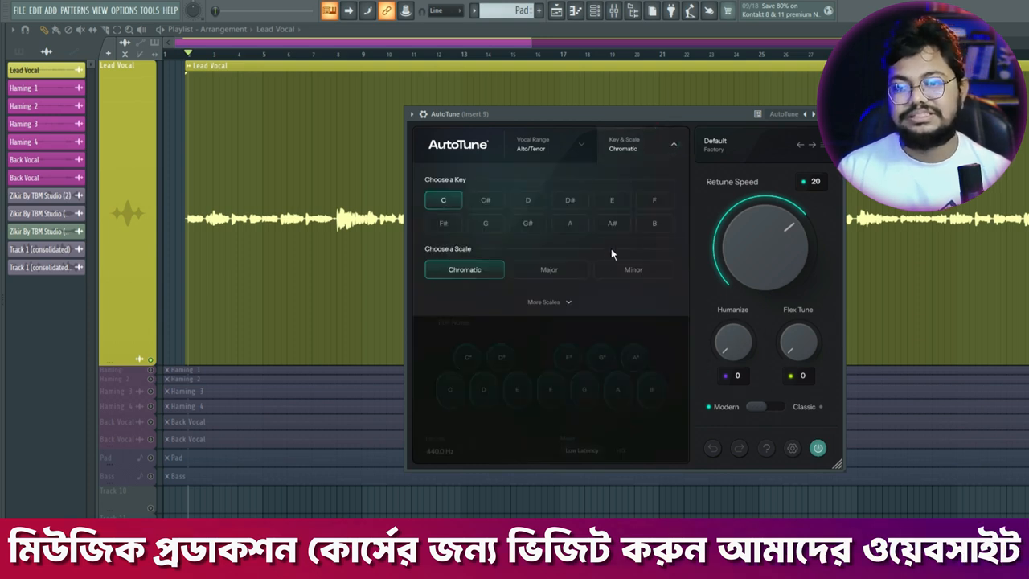
pyautogui.click(570, 200)
pyautogui.click(638, 269)
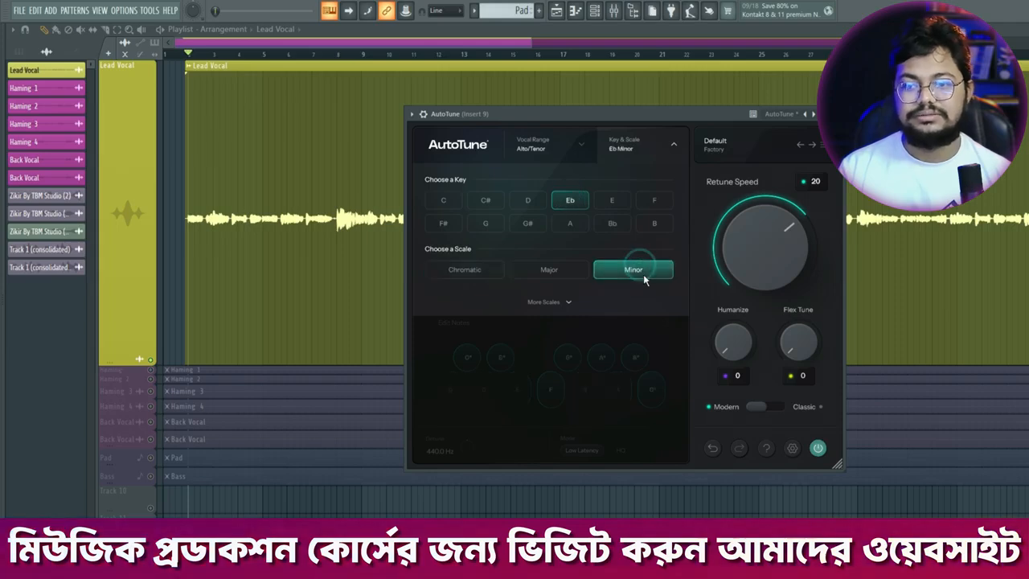
pyautogui.click(551, 301)
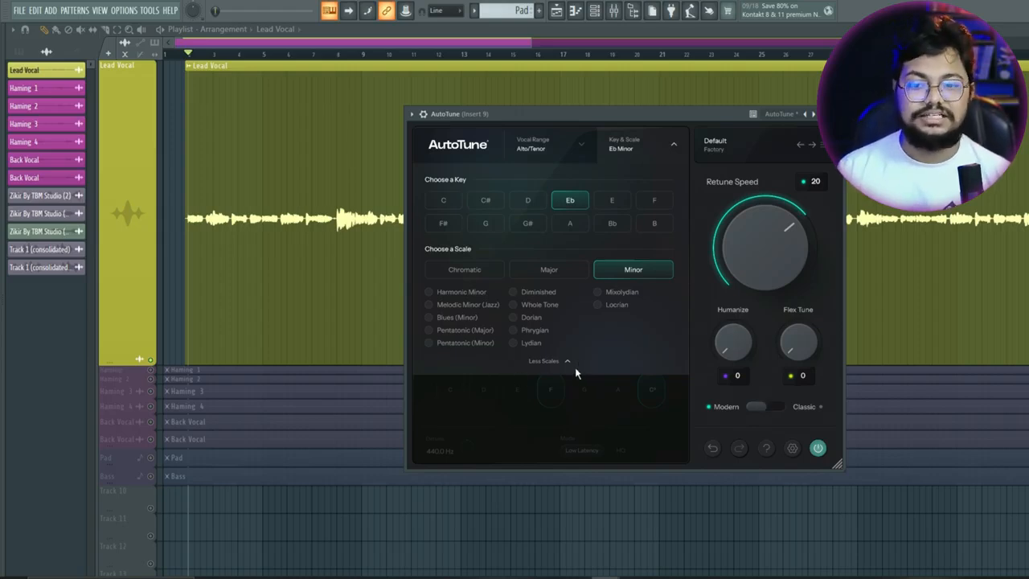
pyautogui.click(553, 360)
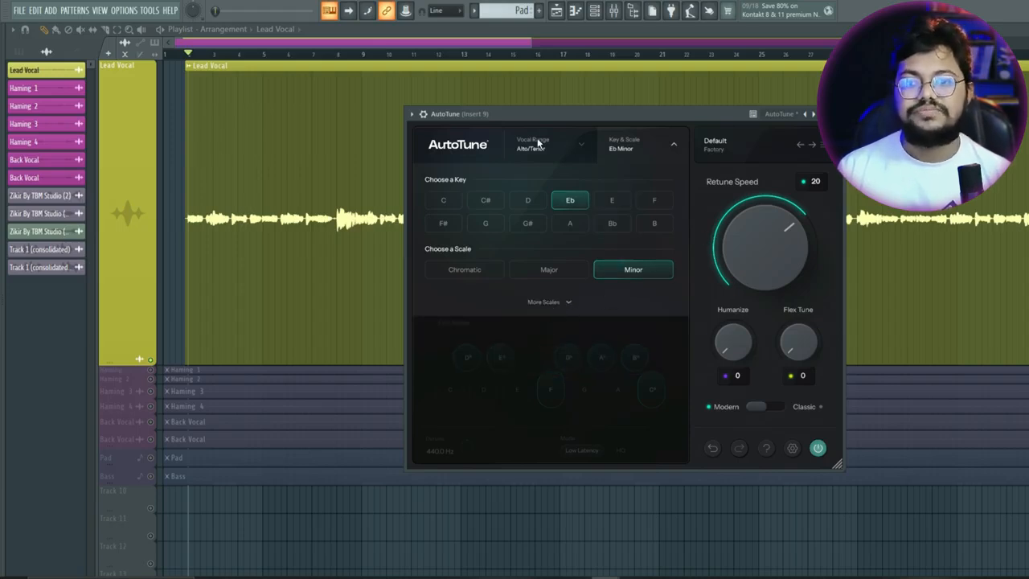
pyautogui.click(535, 135)
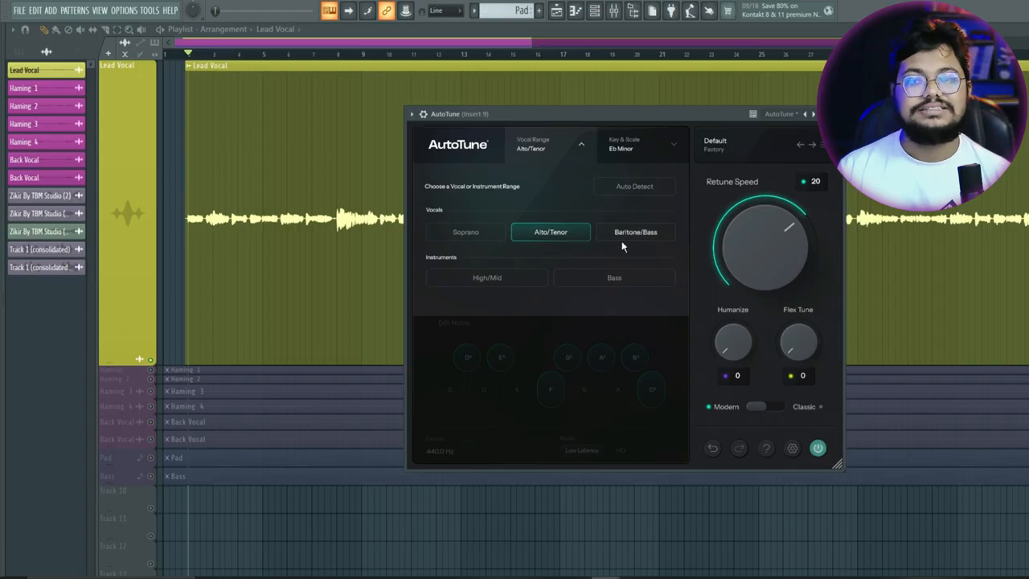
pyautogui.click(612, 326)
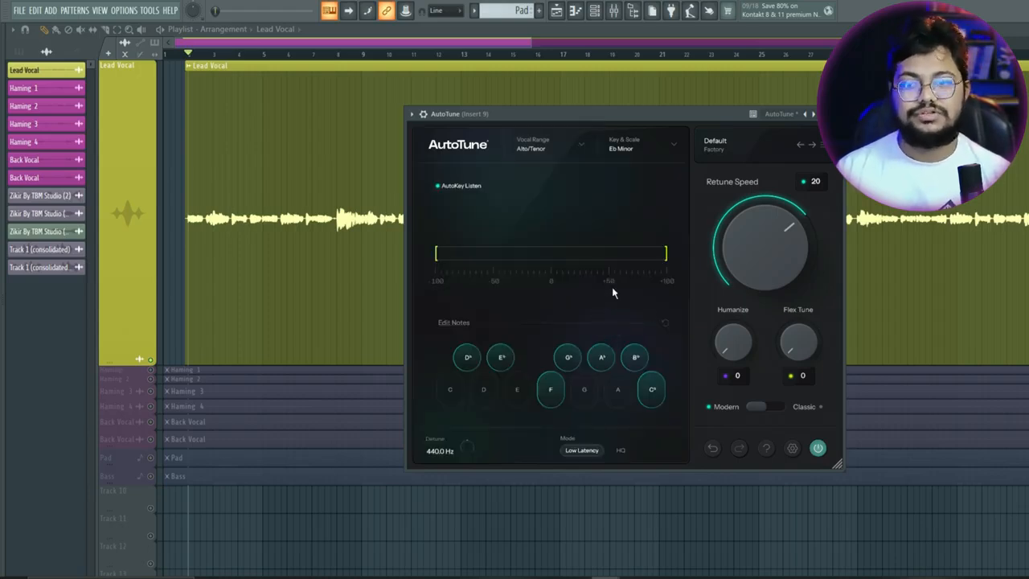
# While playing the vocal, set AutoTune's Retune Speed to 12, Humanize to 11, Flex Tune to 7 and the mode to HQ.
pyautogui.click(187, 56)
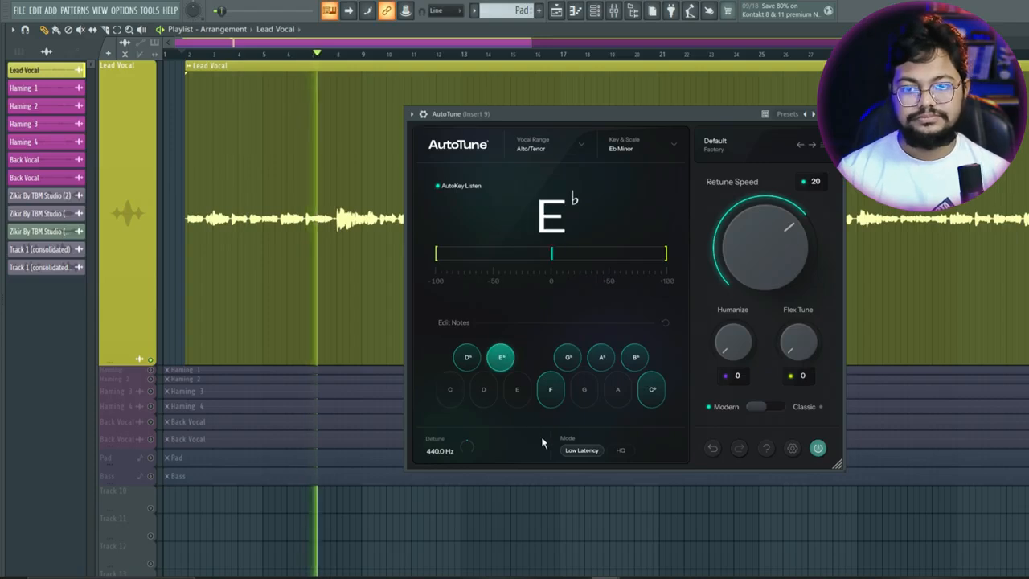
pyautogui.moveTo(770, 262); pyautogui.dragTo(763, 250)
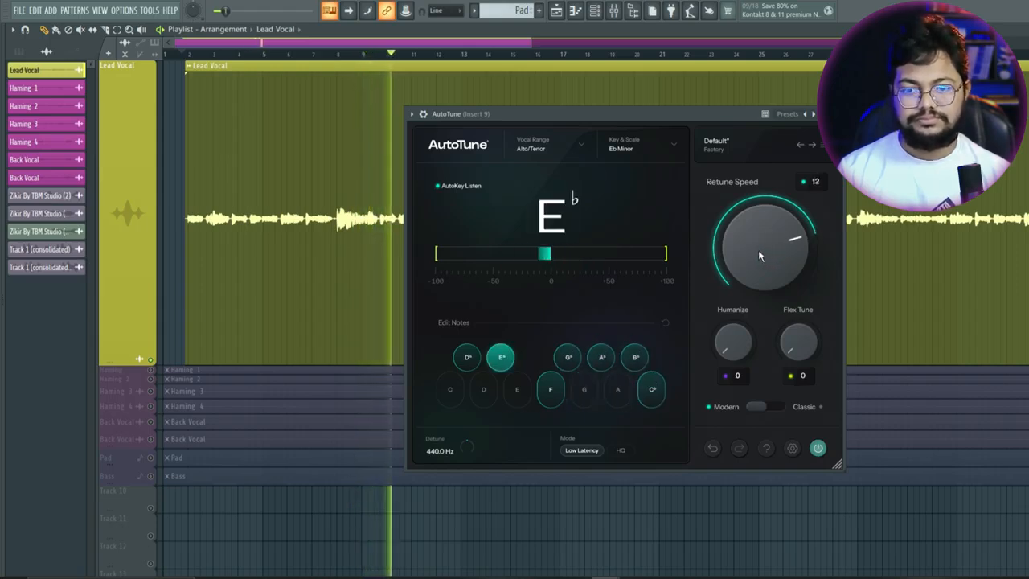
pyautogui.moveTo(738, 343); pyautogui.dragTo(804, 335)
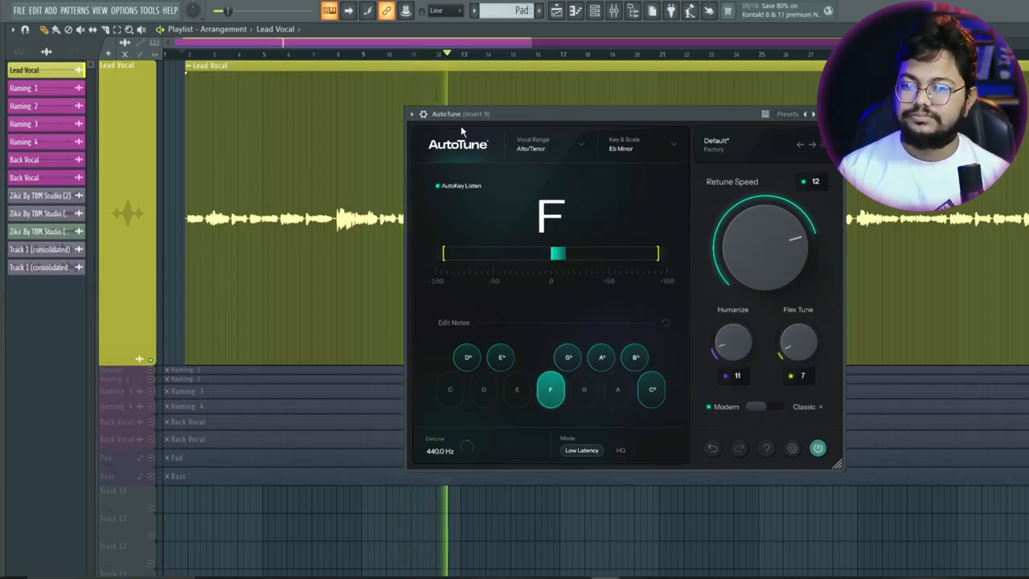
pyautogui.click(618, 450)
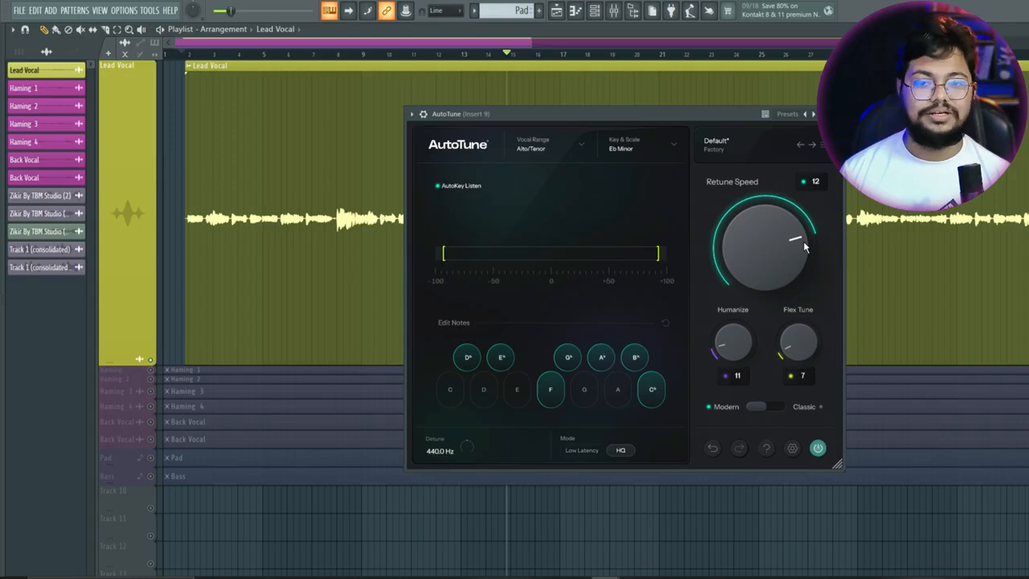
pyautogui.moveTo(744, 111); pyautogui.dragTo(725, 164)
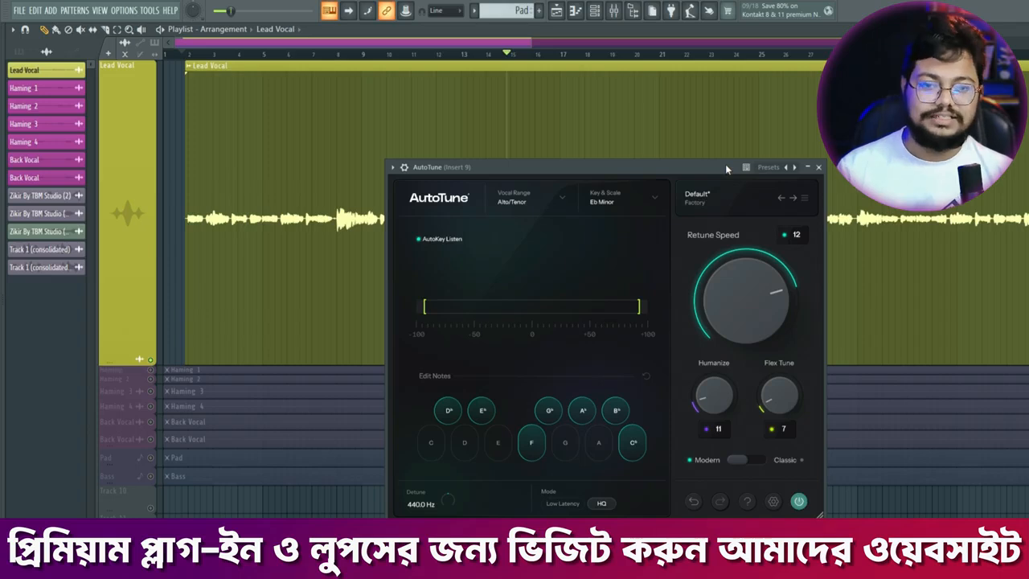
pyautogui.click(819, 167)
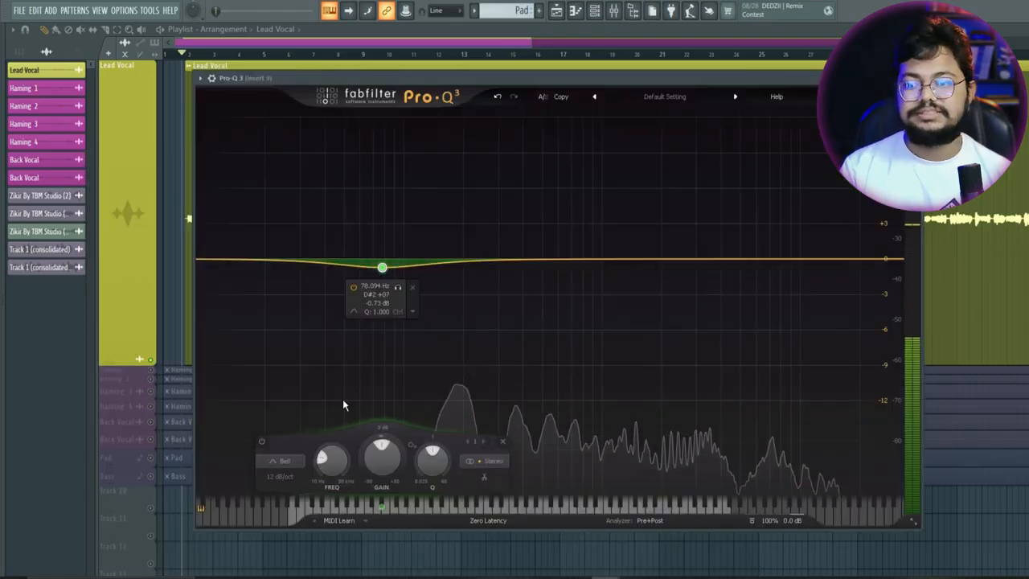
# Change the low-frequency Bell band in Pro-Q 3 to Low Cut and position it to roll off the vocal's low end during playback.
pyautogui.click(281, 462)
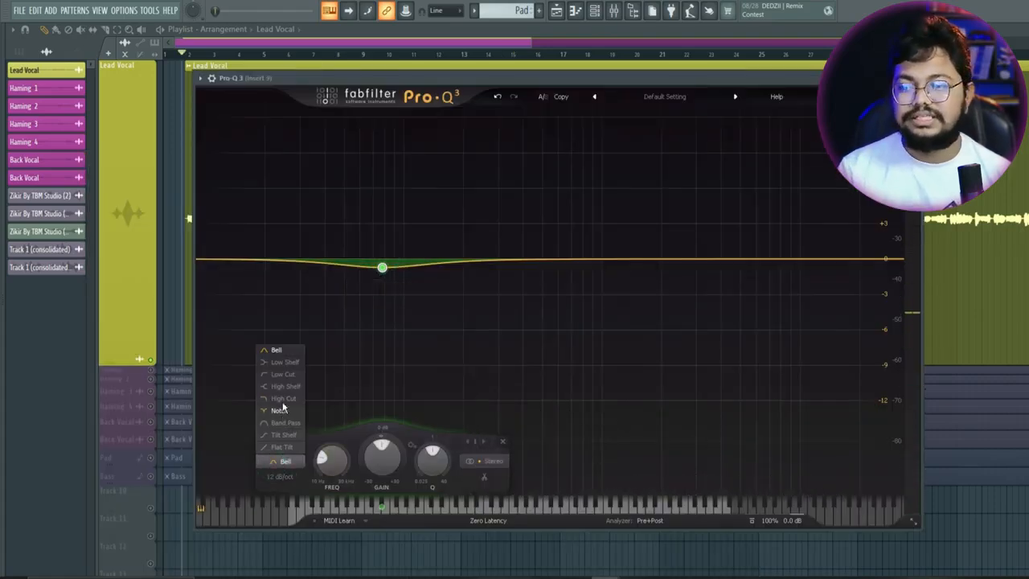
pyautogui.click(286, 376)
pyautogui.moveTo(384, 259); pyautogui.dragTo(320, 262)
pyautogui.press('space')
pyautogui.moveTo(335, 218); pyautogui.dragTo(395, 243)
# Shape the vocal EQ with a slight high-shelf boost, a 1490.1 Hz bell at +0.39 dB, narrow treble dips and a broad low-frequency cut.
pyautogui.moveTo(815, 258); pyautogui.dragTo(806, 248)
pyautogui.moveTo(603, 259); pyautogui.dragTo(627, 289)
pyautogui.scroll(10, 605, 264)
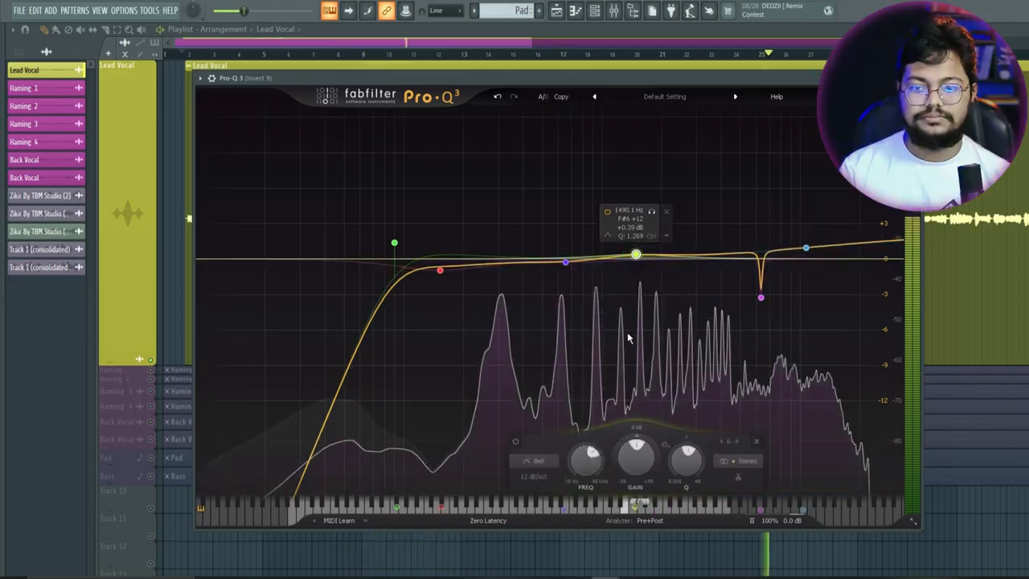
pyautogui.moveTo(439, 258); pyautogui.dragTo(439, 270)
pyautogui.scroll(-5, 442, 275)
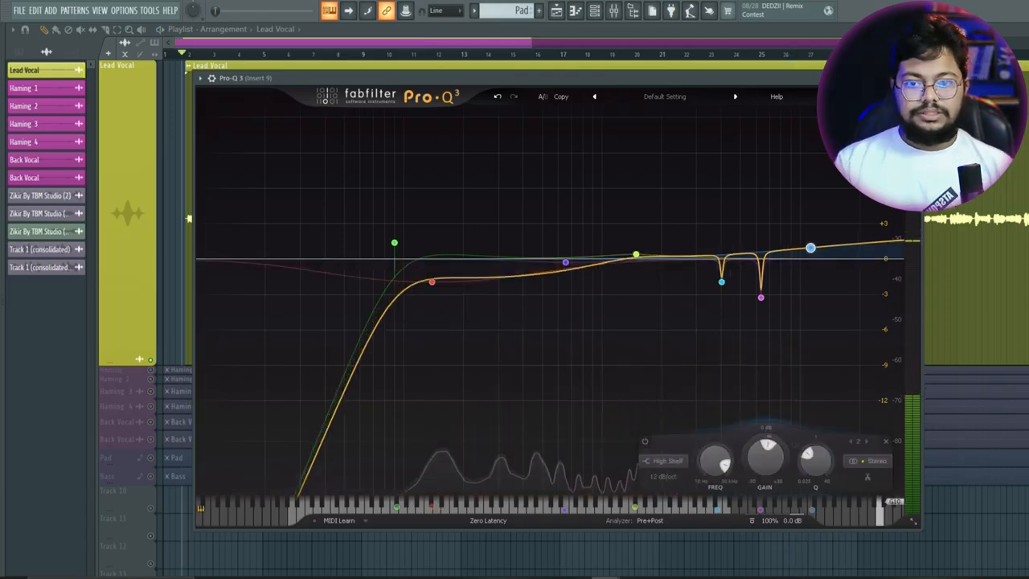
pyautogui.press('Escape')
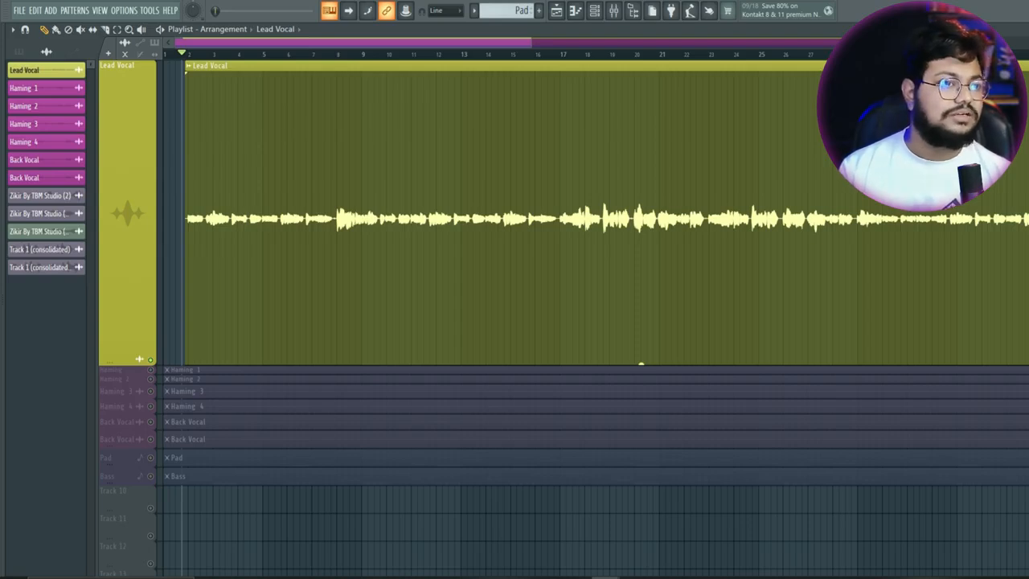
# Switch the Fruity Limiter on Insert 9 to compressor mode and enlarge its window for adjusting the vocal's compression.
pyautogui.moveTo(356, 177); pyautogui.dragTo(724, 138)
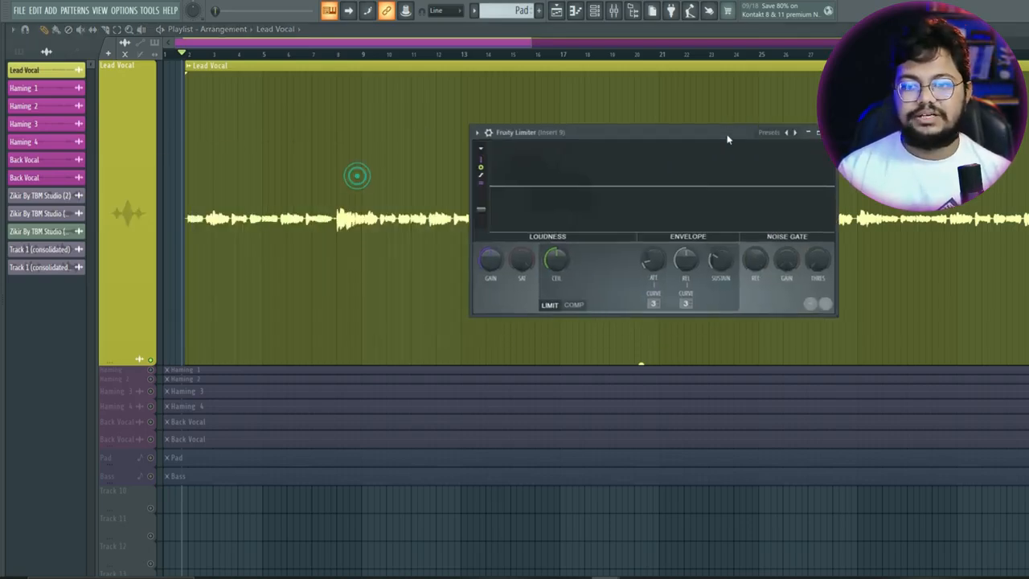
pyautogui.click(573, 305)
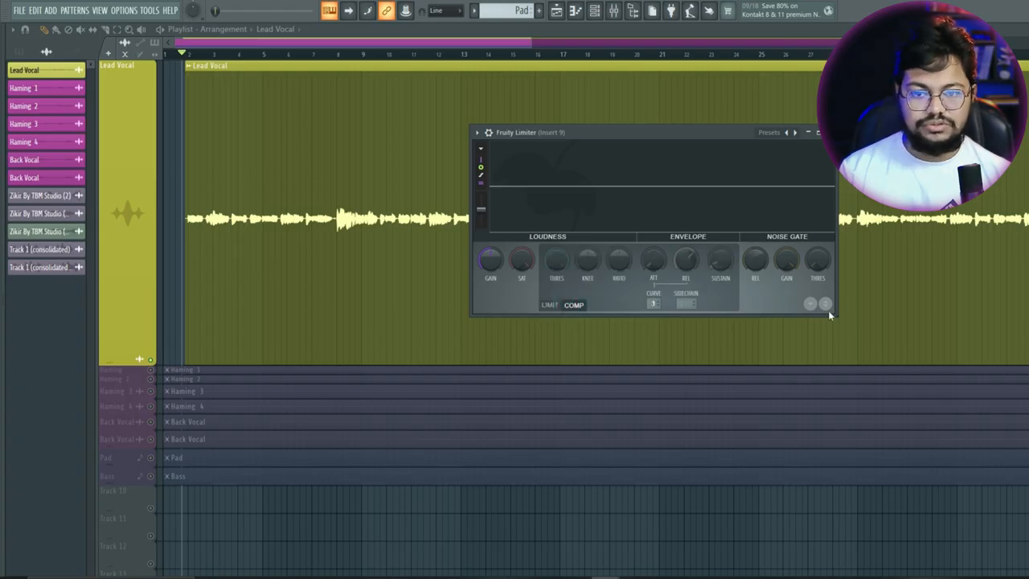
pyautogui.moveTo(835, 313); pyautogui.dragTo(955, 528)
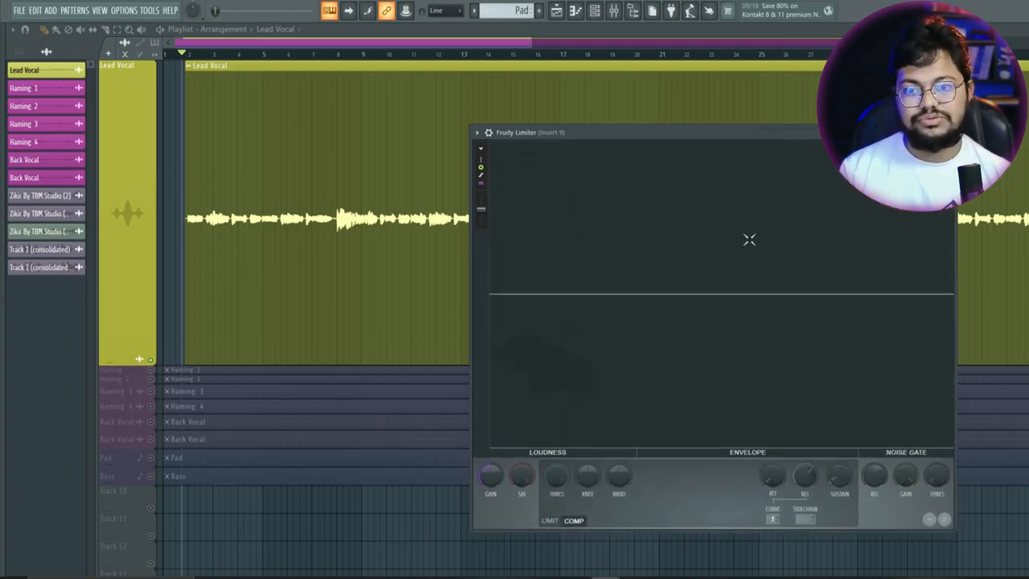
pyautogui.moveTo(766, 143); pyautogui.dragTo(762, 119)
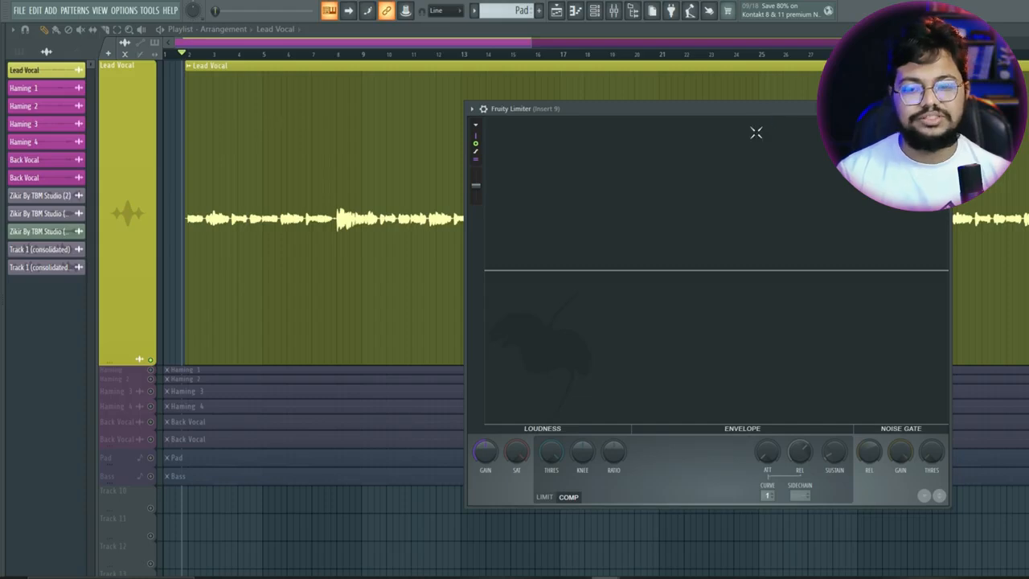
pyautogui.press('space')
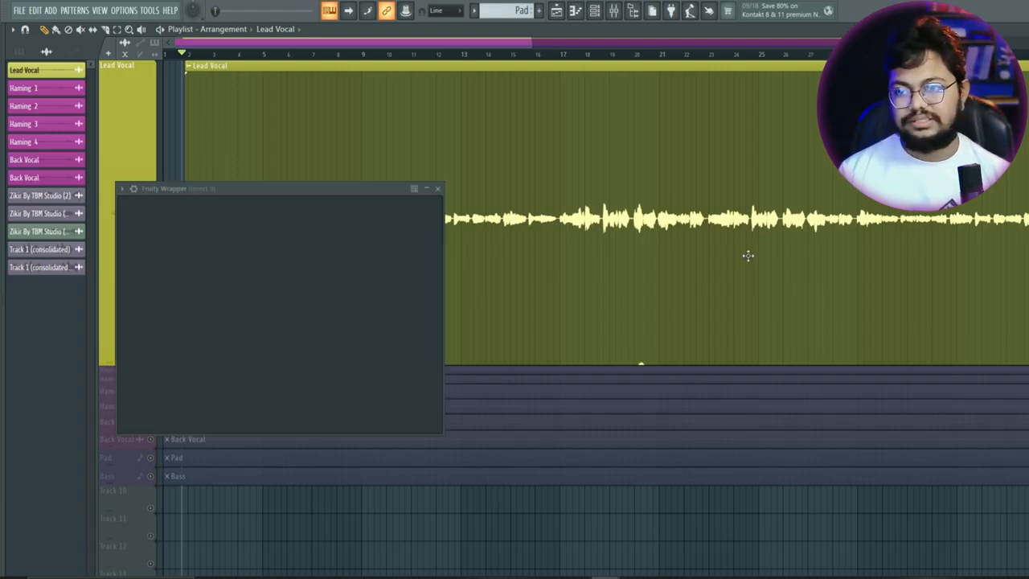
# In Pro-DS on Insert 9, set the threshold to about -40.12 dB, raise the range slightly and set the lower detection frequency to 4.659 kHz.
pyautogui.moveTo(354, 186); pyautogui.dragTo(649, 160)
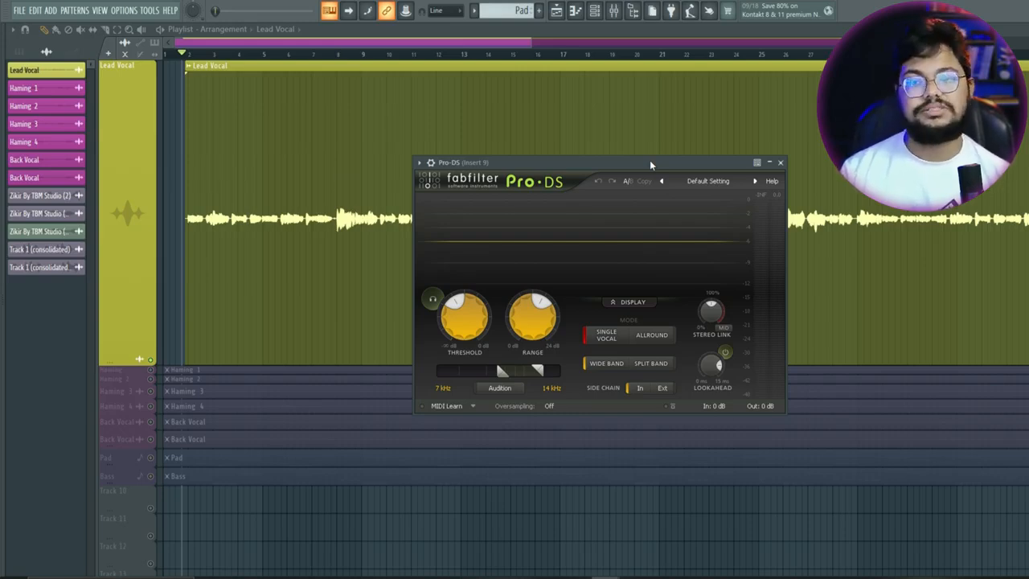
pyautogui.moveTo(649, 160); pyautogui.dragTo(706, 127)
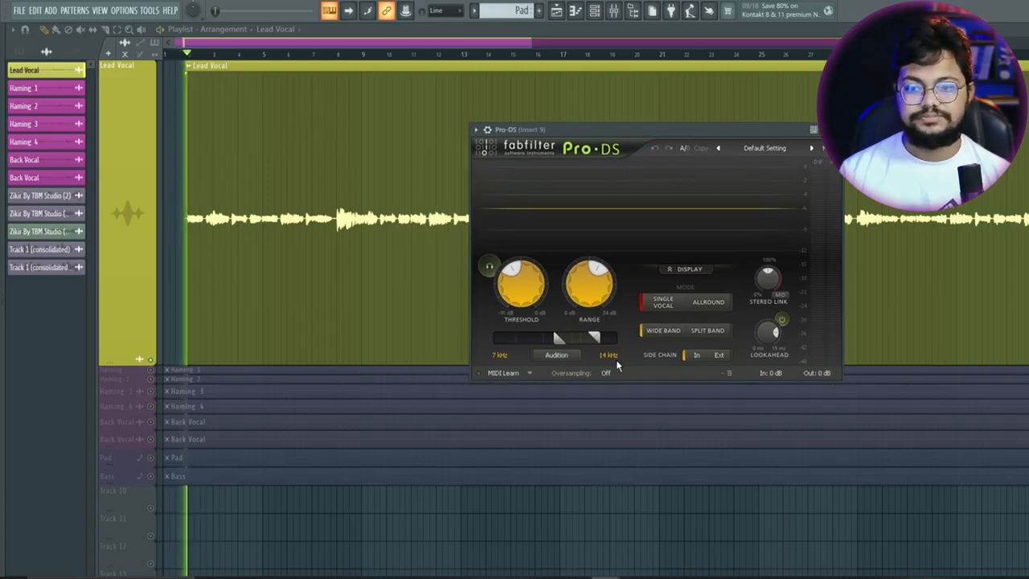
pyautogui.moveTo(554, 338); pyautogui.dragTo(545, 339)
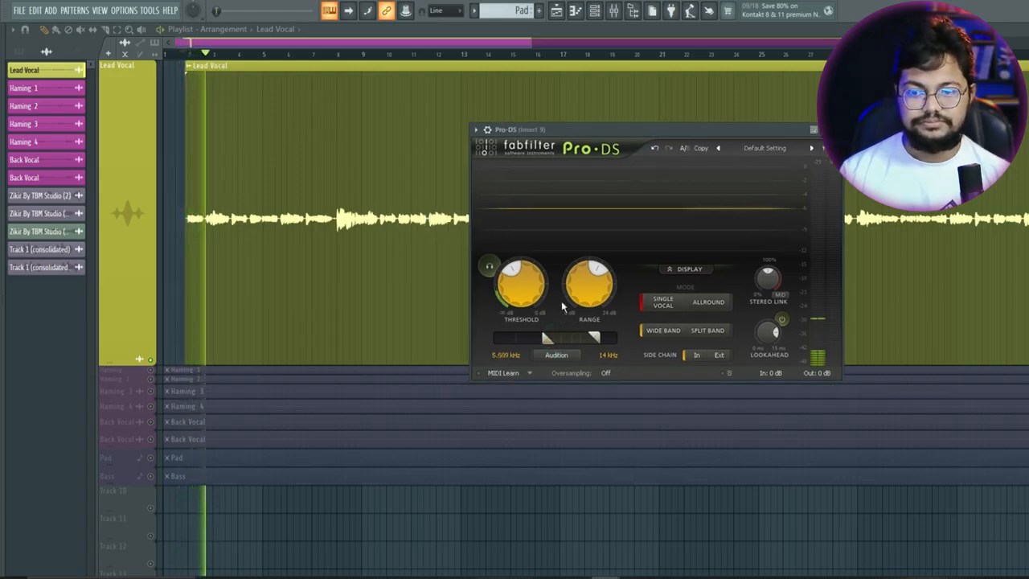
pyautogui.moveTo(578, 287); pyautogui.dragTo(527, 305)
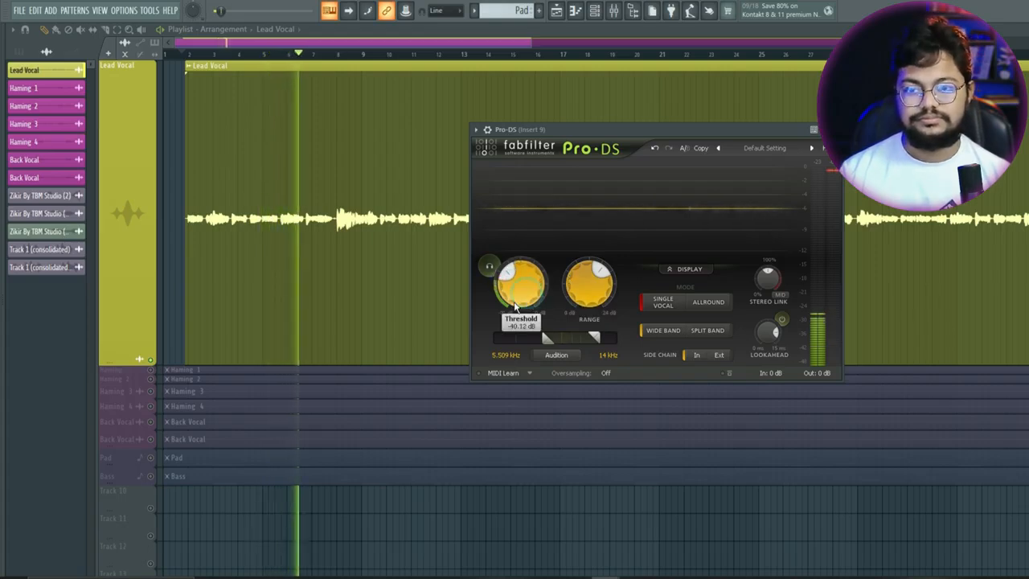
pyautogui.moveTo(589, 288); pyautogui.dragTo(587, 279)
pyautogui.press('space')
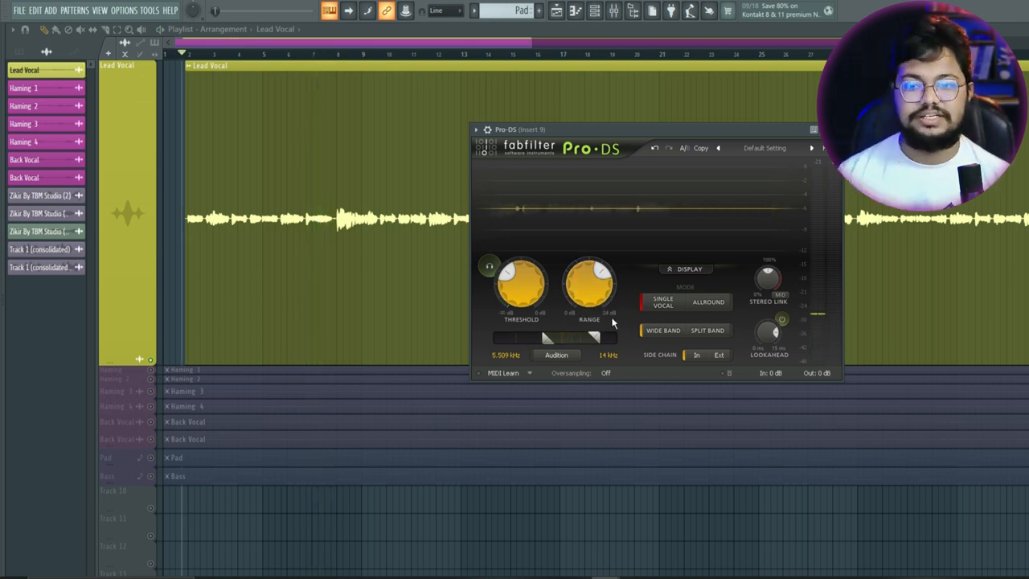
pyautogui.moveTo(542, 338); pyautogui.dragTo(538, 343)
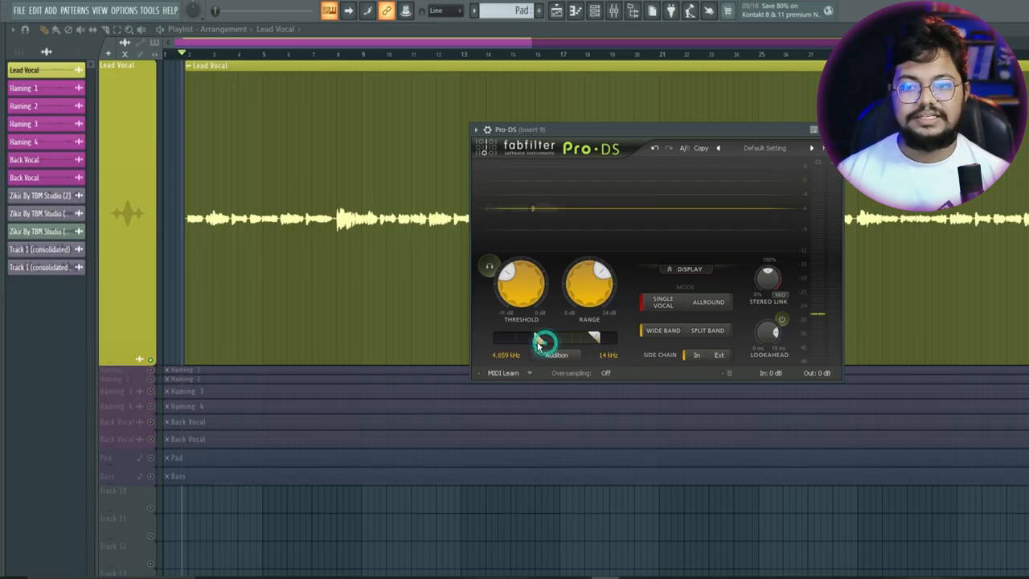
# Audition the detected sibilance in Pro-DS on Insert 9 and raise the de-esser's range before closing it.
pyautogui.click(490, 266)
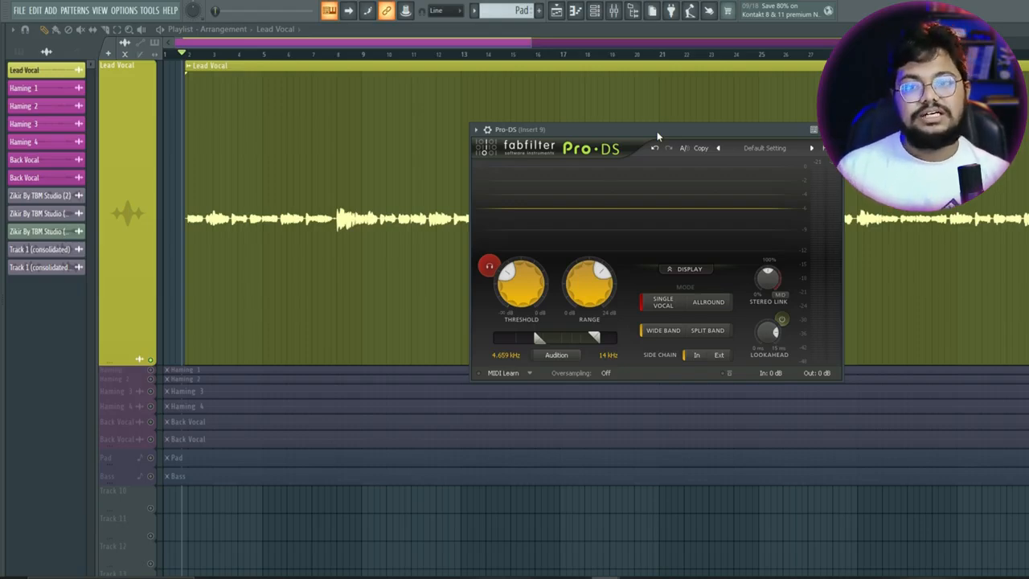
pyautogui.moveTo(657, 137); pyautogui.dragTo(651, 137)
pyautogui.moveTo(598, 293)
pyautogui.click(482, 266)
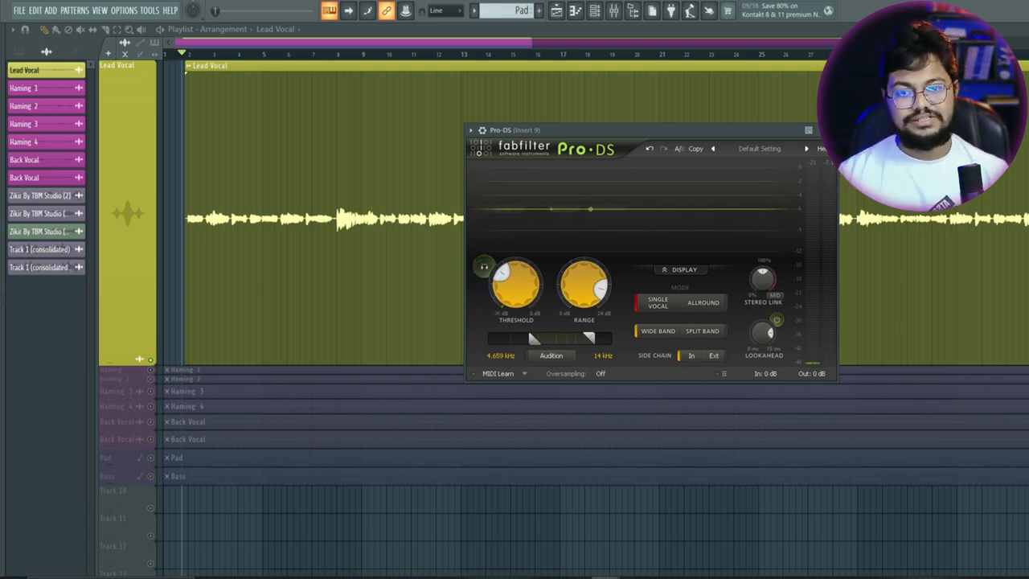
pyautogui.click(829, 130)
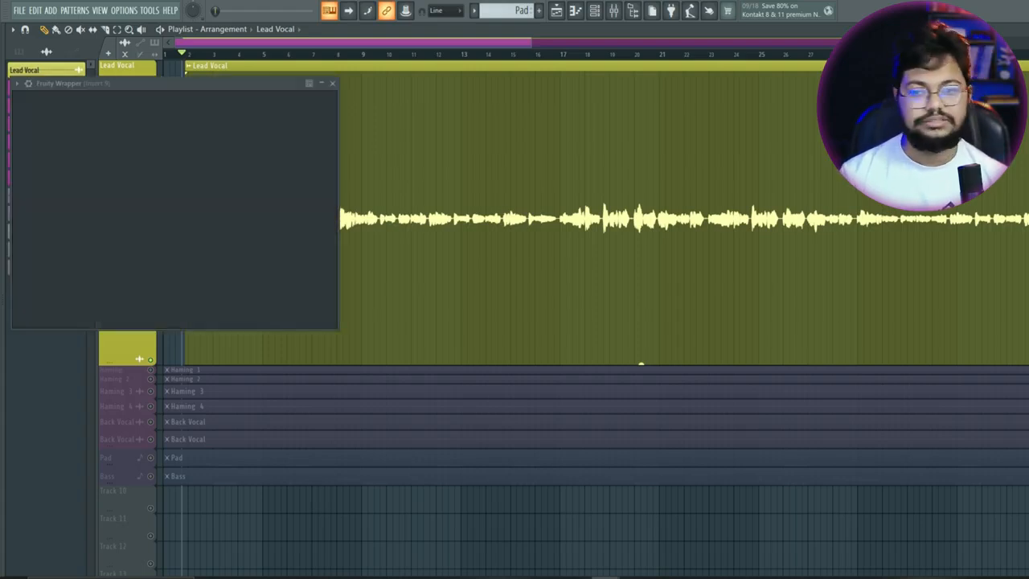
# Set High Air to 14 in Fresh Air on Insert 9 while the lead vocal plays, leaving Mid Air at 0.
pyautogui.moveTo(288, 90); pyautogui.dragTo(746, 139)
pyautogui.press('space')
pyautogui.moveTo(747, 390); pyautogui.dragTo(738, 358)
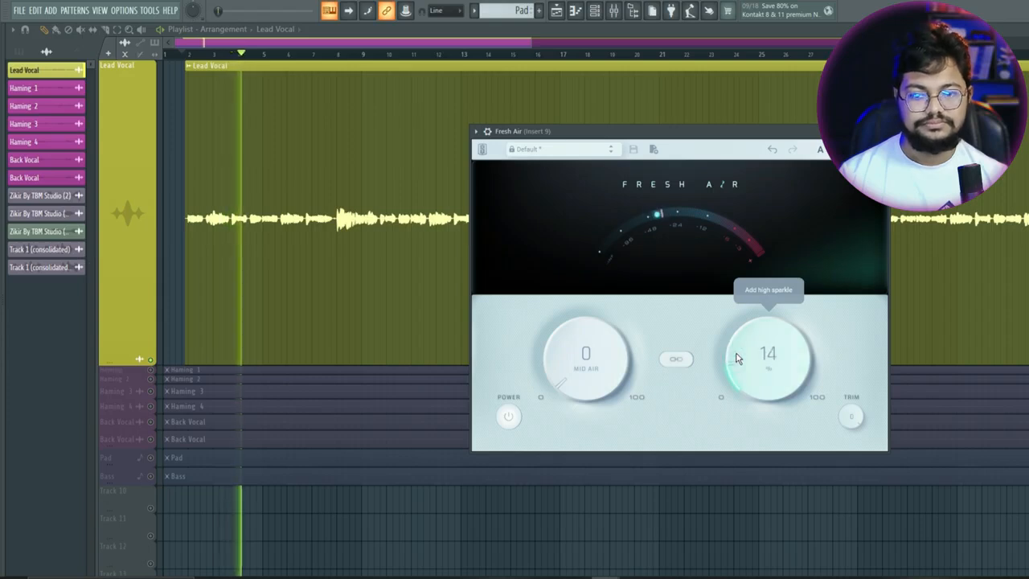
pyautogui.press('space')
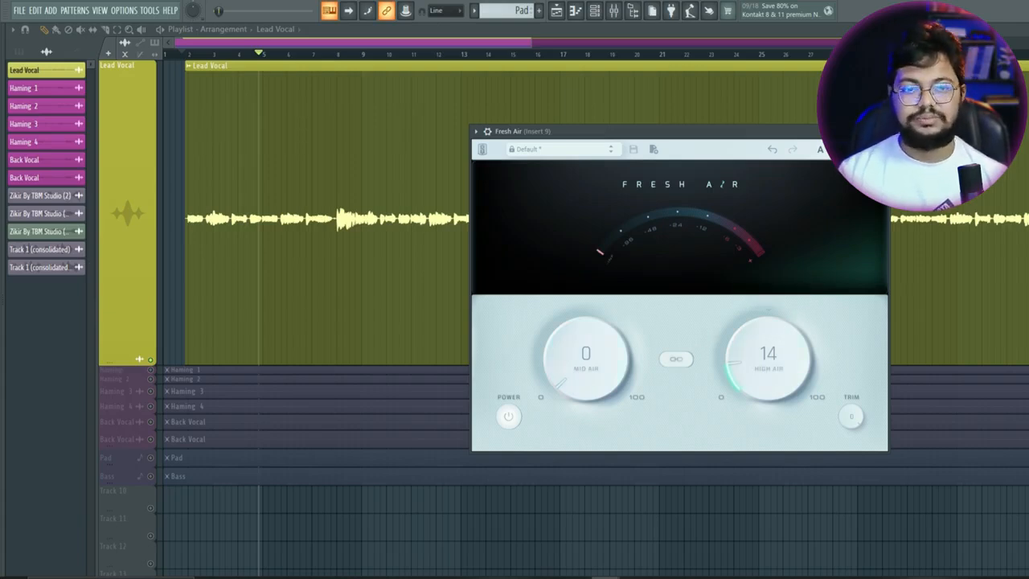
pyautogui.click(879, 131)
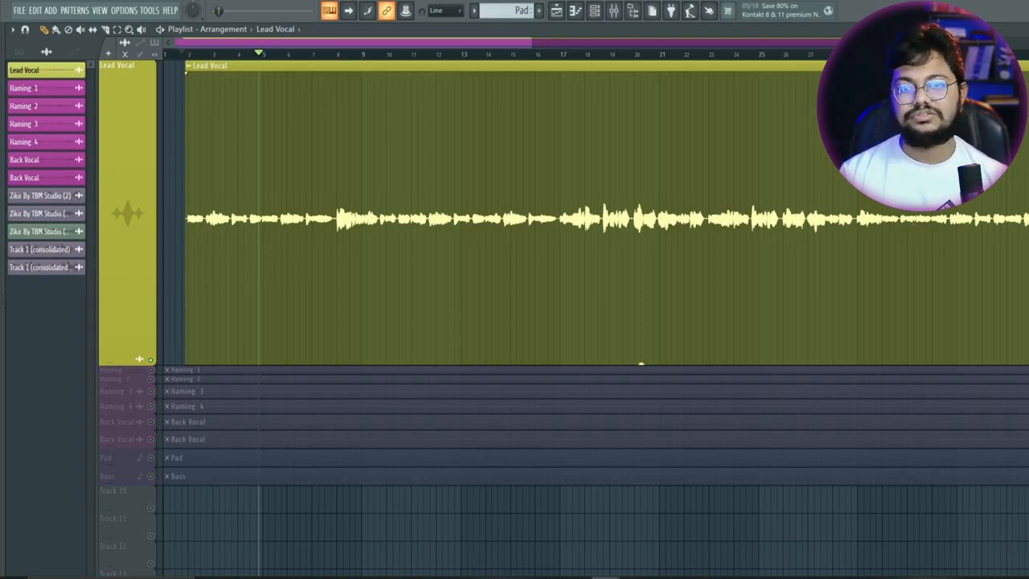
# Lower the Dry/Wet mix of H-Reverb Stereo on Insert 9 to about 38.3 while auditioning the lead vocal.
pyautogui.moveTo(700, 207); pyautogui.dragTo(742, 218)
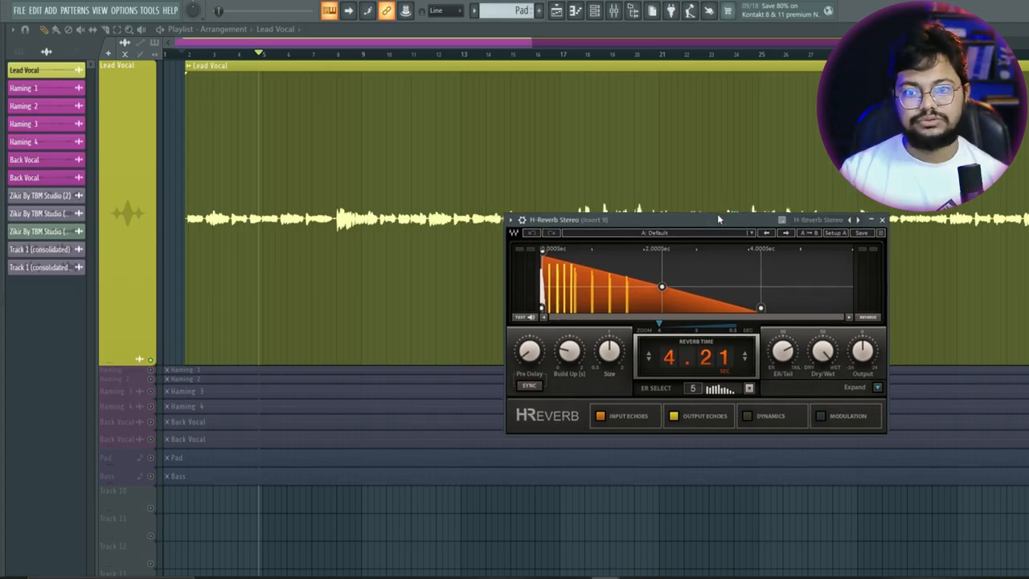
pyautogui.press('space')
pyautogui.moveTo(822, 350); pyautogui.dragTo(822, 333)
pyautogui.press('space')
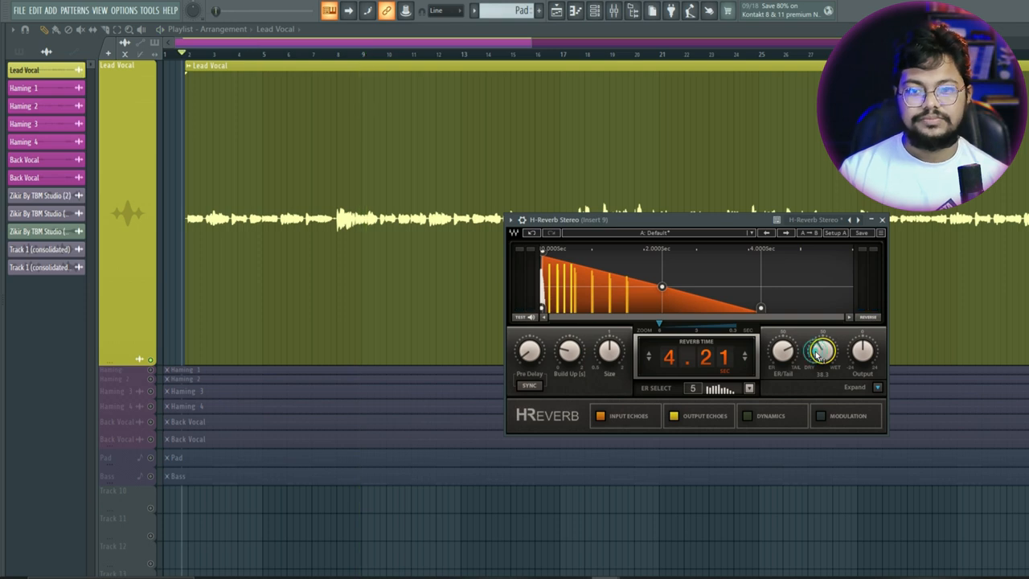
pyautogui.press('Escape')
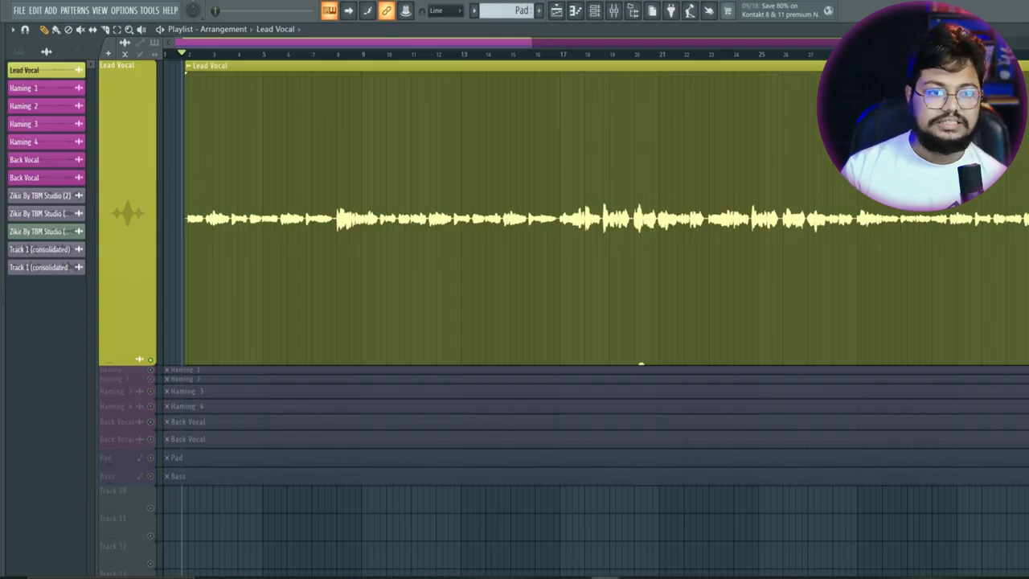
# Take the Lead Vocal track out of solo so the humming, back vocal, pad and bass tracks are unmuted.
pyautogui.moveTo(320, 118); pyautogui.dragTo(695, 195)
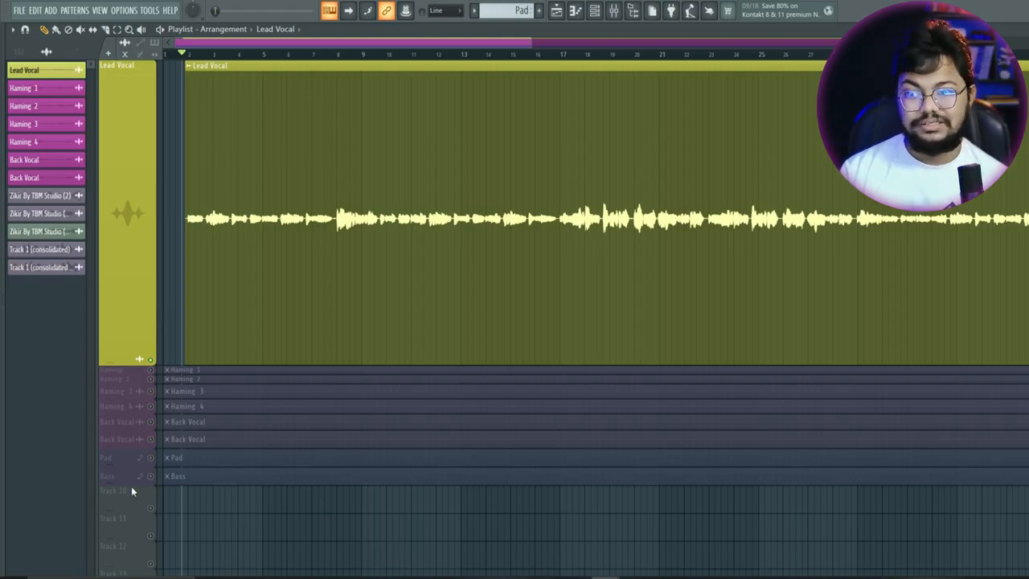
pyautogui.rightClick(151, 370)
pyautogui.rightClick(151, 370)
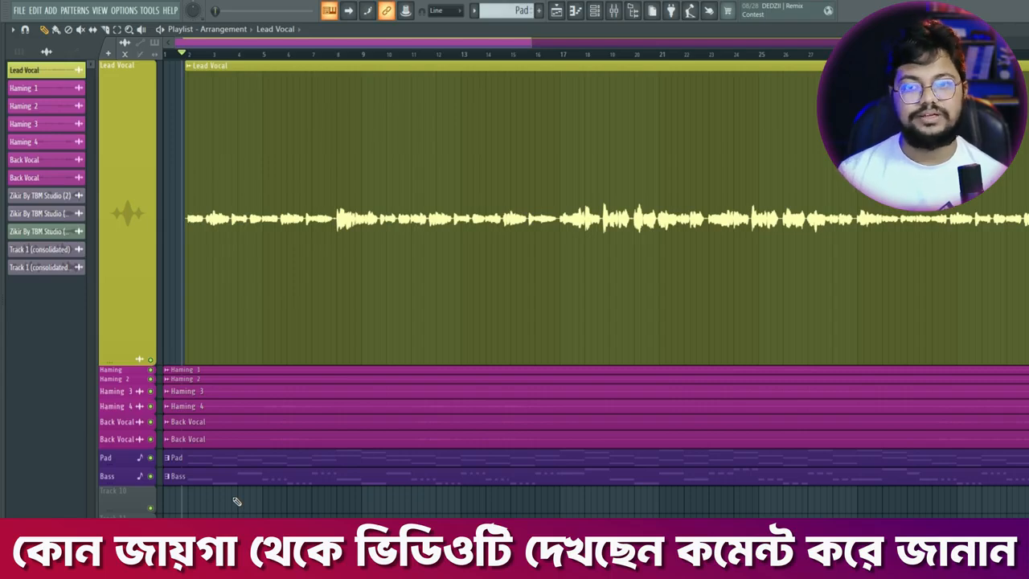
# Play the arrangement from its beginning to hear the processed lead vocal together with all other tracks.
pyautogui.scroll(3, 225, 495)
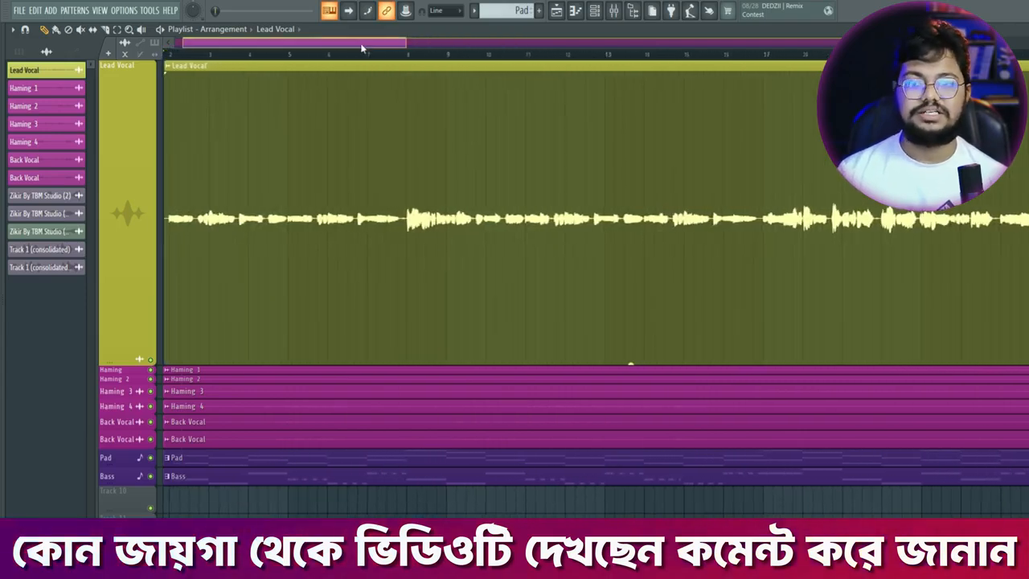
pyautogui.moveTo(362, 43); pyautogui.dragTo(244, 49)
pyautogui.press('space')
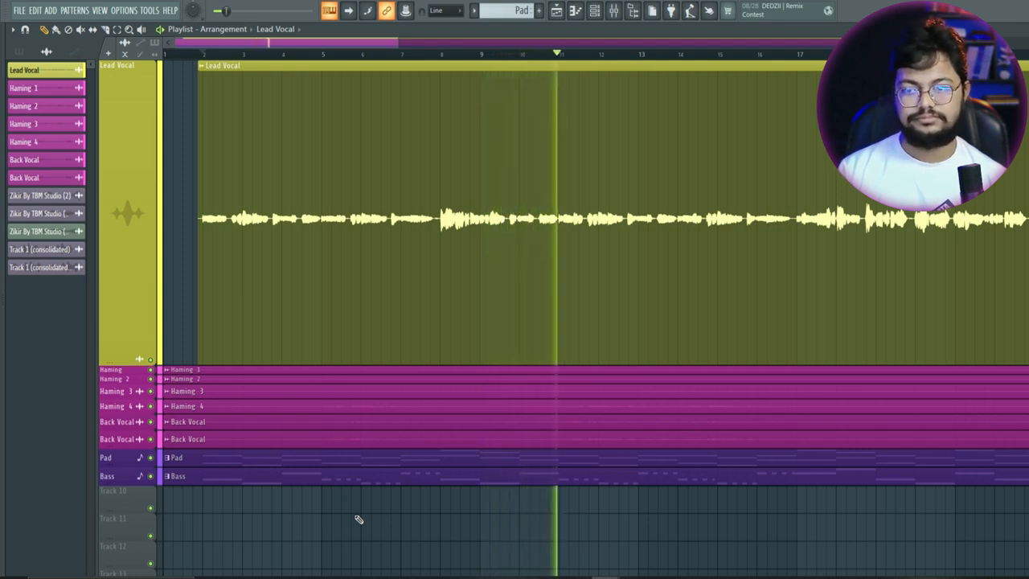
pyautogui.press('space')
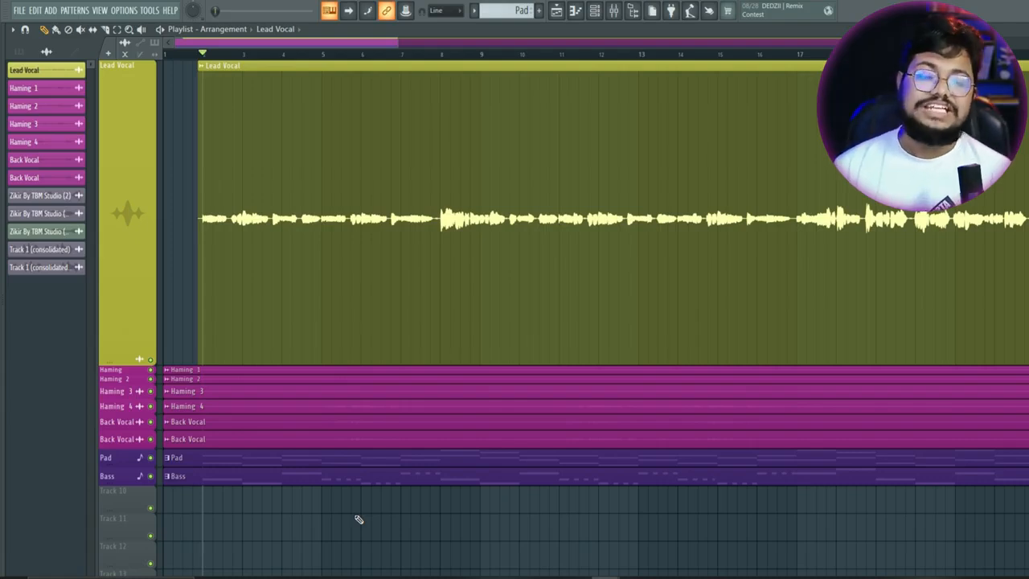